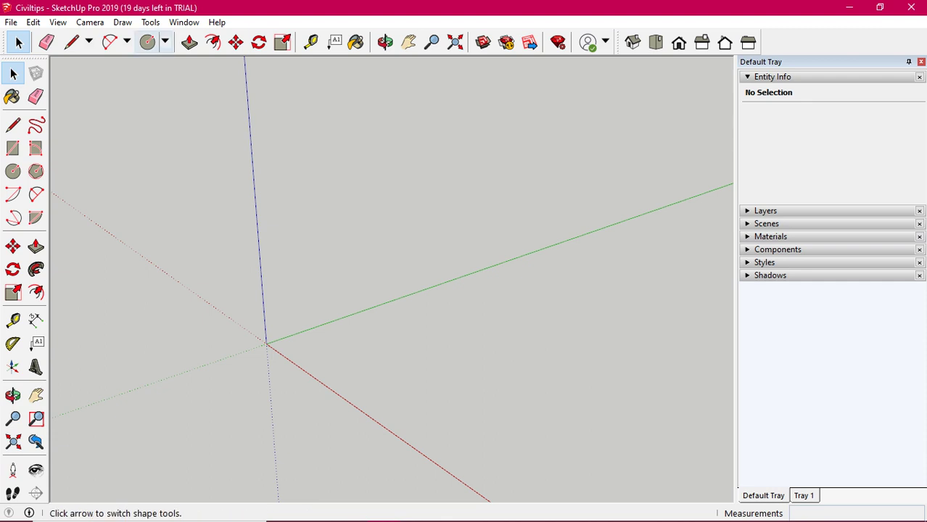
- Draw a 24-segment circular disc of radius 5502.89 m flat on the ground
{"action": "left_click", "coordinate": [147, 41]}
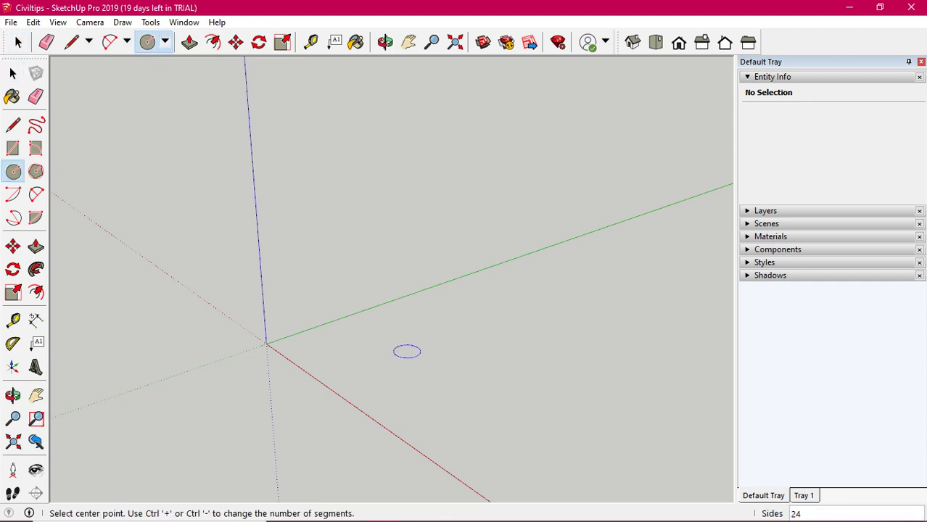
{"action": "left_click", "coordinate": [438, 331]}
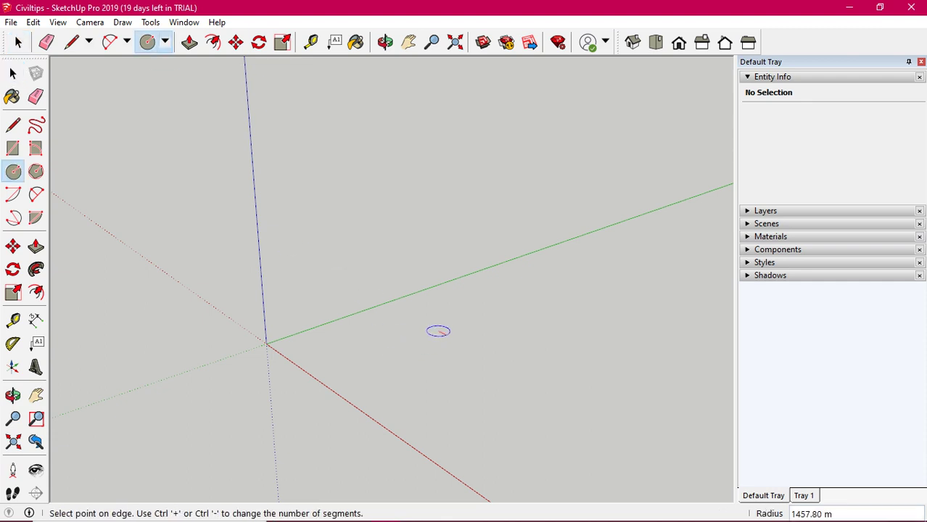
{"action": "left_click", "coordinate": [469, 345]}
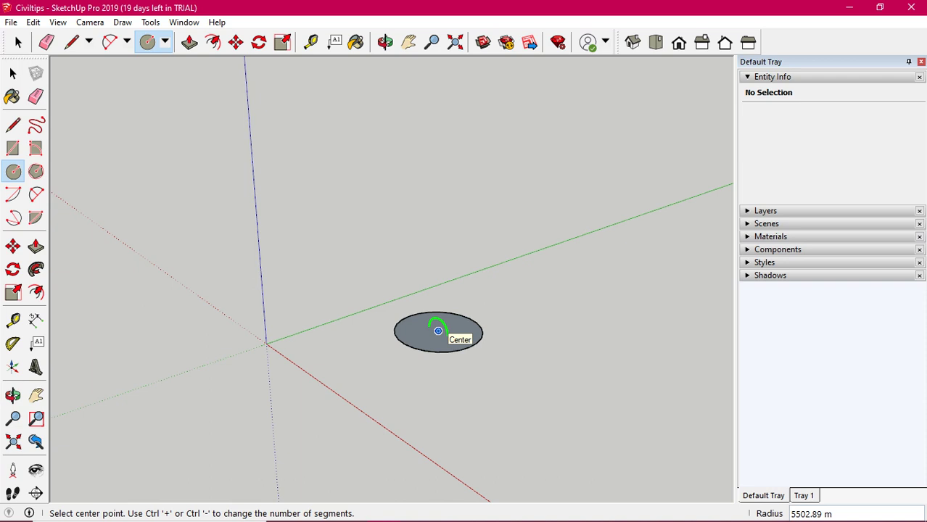
- Stand a vertical profile circle at the disc centre and select the disc's edge as path
{"action": "left_click", "coordinate": [439, 330]}
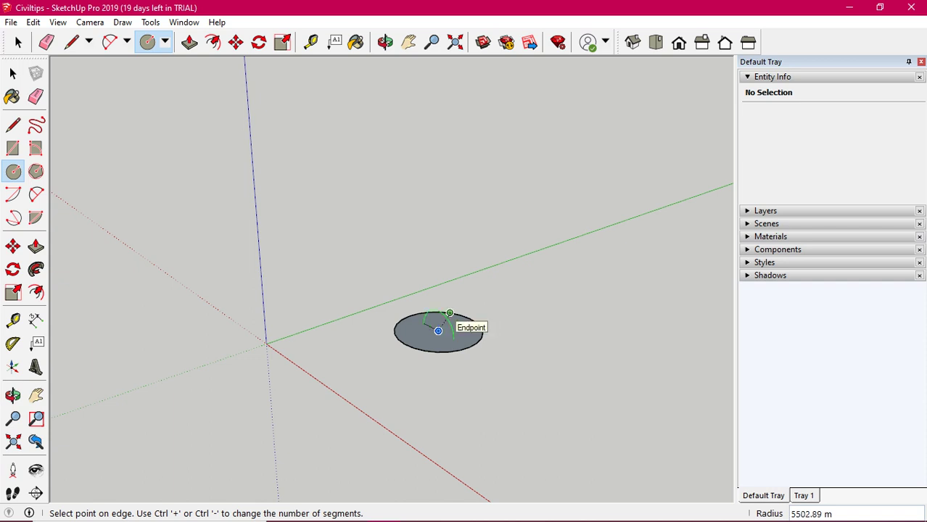
{"action": "left_click", "coordinate": [440, 323]}
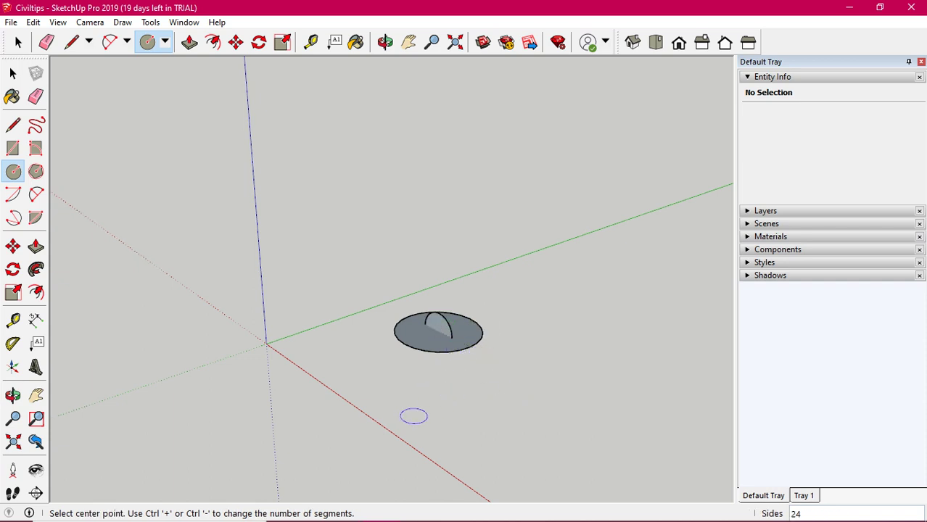
{"action": "key", "text": "space"}
{"action": "left_click", "coordinate": [12, 73]}
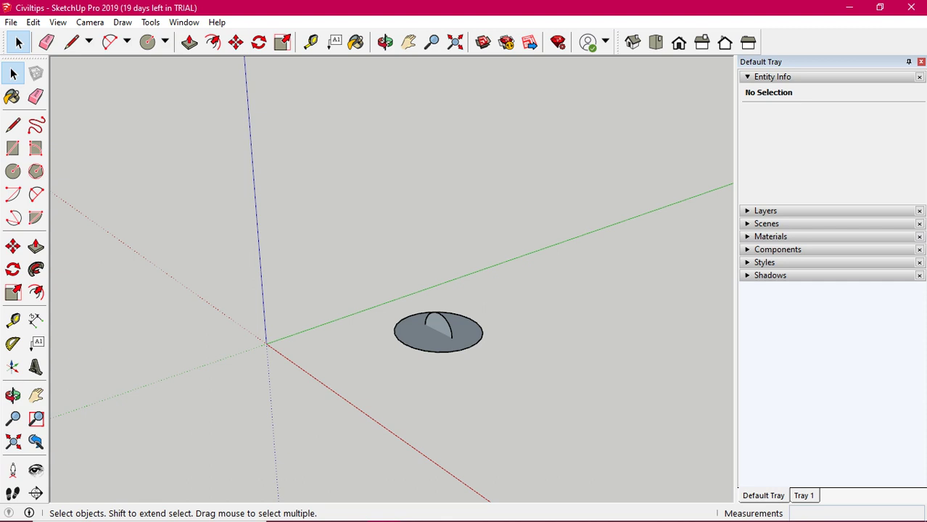
{"action": "left_click", "coordinate": [438, 352]}
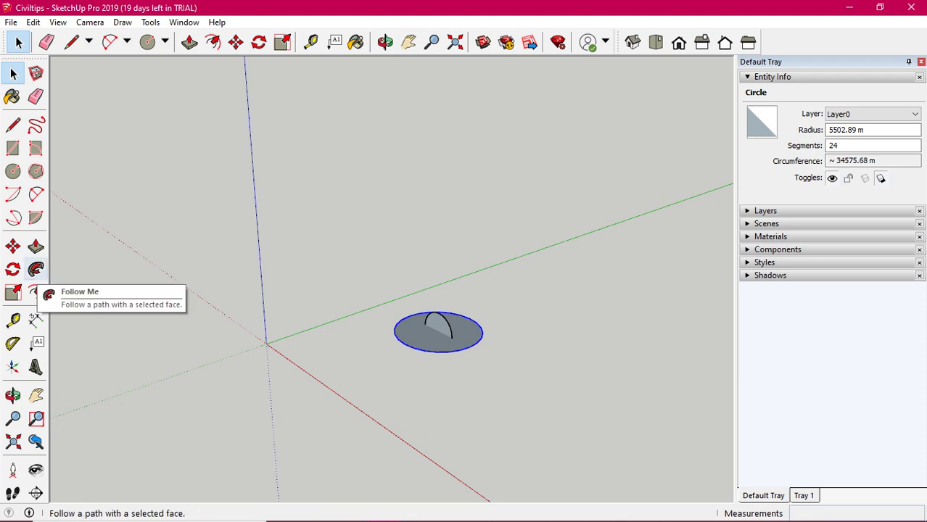
- Use Follow Me to sweep the half-circle profile around the disc edge into a dome
{"action": "left_click", "coordinate": [36, 270]}
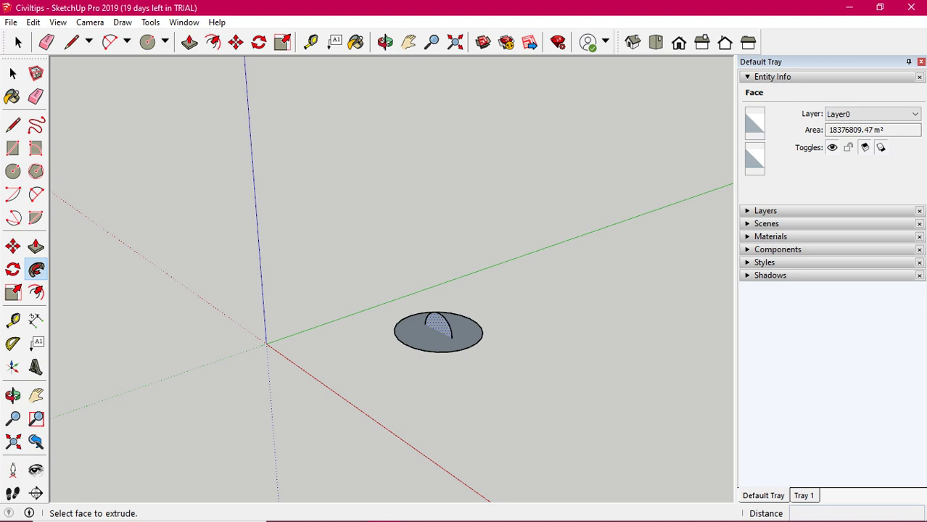
{"action": "mouse_move", "coordinate": [435, 290]}
{"action": "middle_mouse_down"}
{"action": "mouse_move", "coordinate": [435, 218]}
{"action": "mouse_move", "coordinate": [435, 283]}
{"action": "middle_mouse_up"}
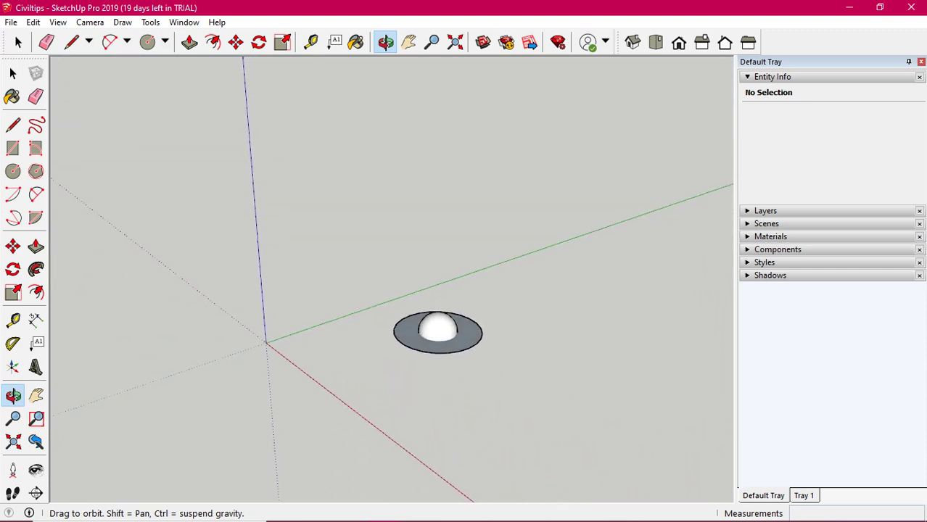
{"action": "left_click", "coordinate": [36, 269]}
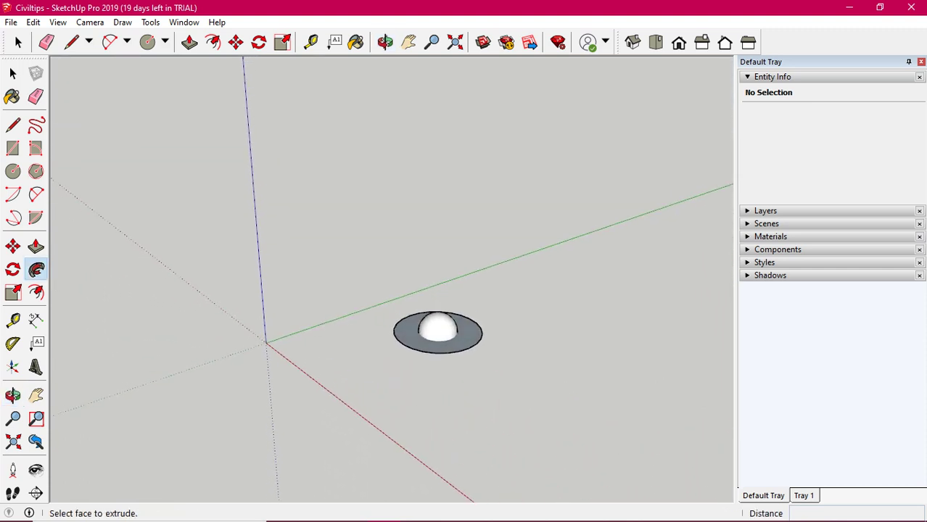
- Draw a straight 23268.80 m path line to the right of the dome
{"action": "left_click", "coordinate": [71, 42]}
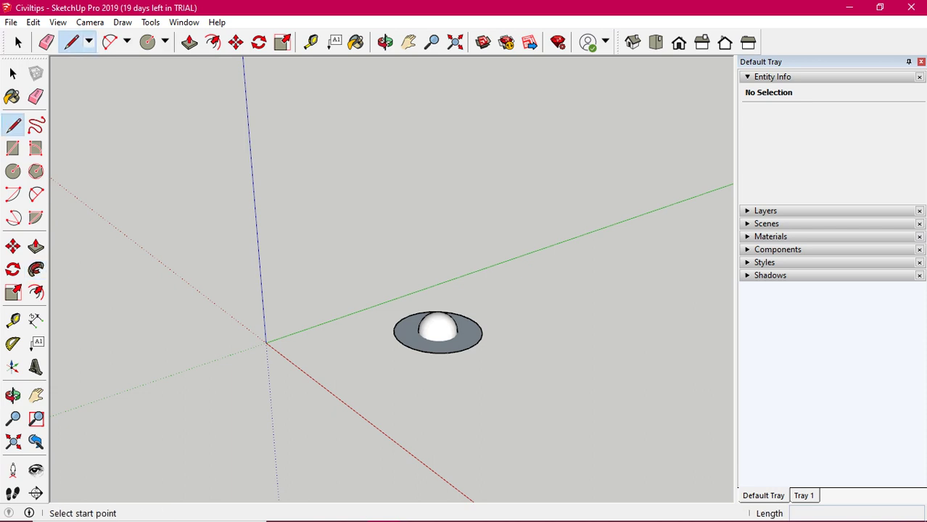
{"action": "left_click", "coordinate": [458, 394]}
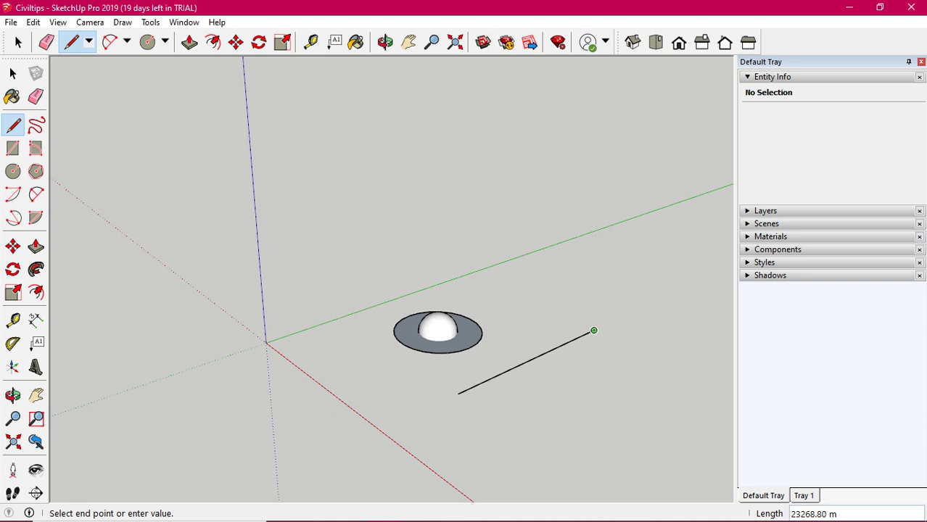
{"action": "left_click", "coordinate": [13, 73]}
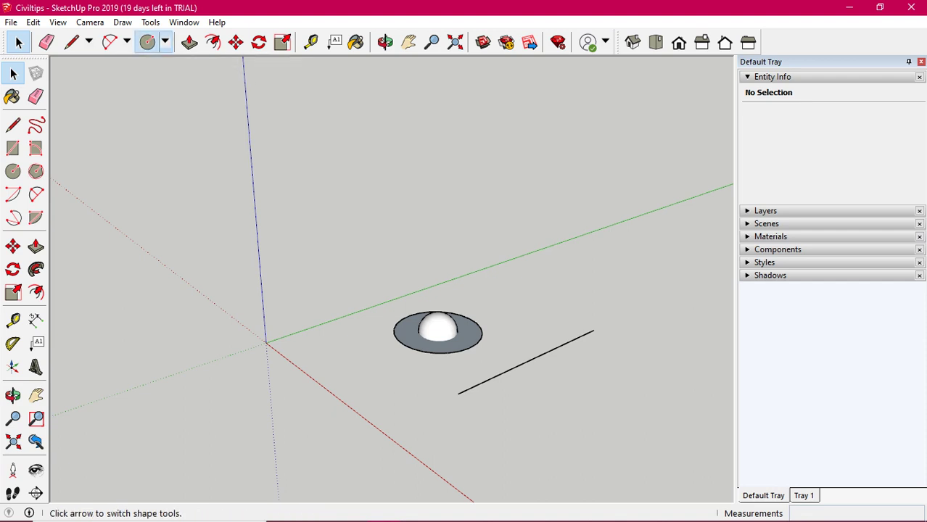
- Add an upright circle of radius 1000 at the line's near end and select the line
{"action": "left_click", "coordinate": [147, 42]}
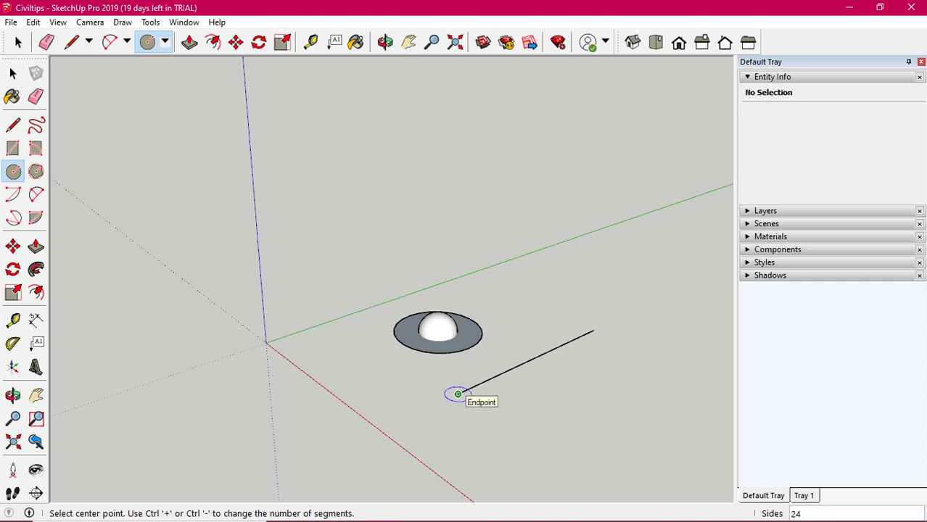
{"action": "key", "text": "Left"}
{"action": "left_click", "coordinate": [458, 394]}
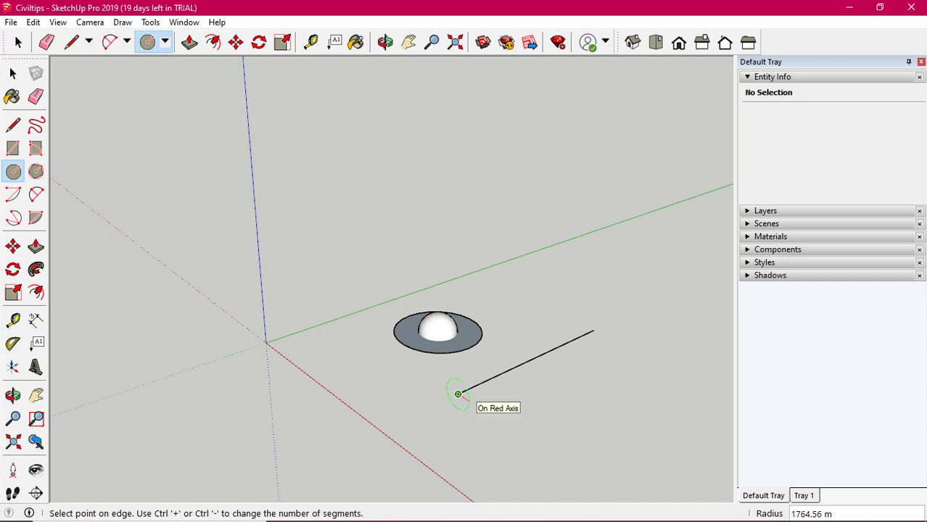
{"action": "type", "text": "1000"}
{"action": "key", "text": "Return"}
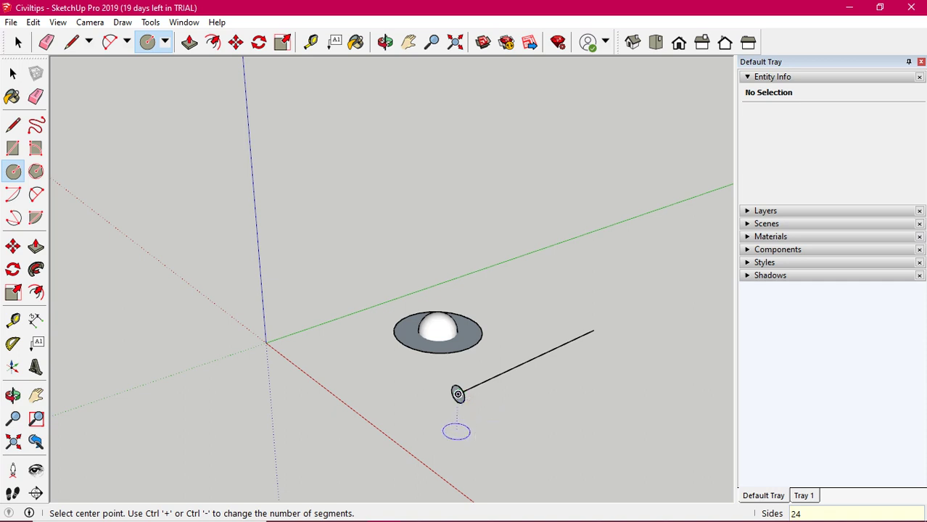
{"action": "left_click", "coordinate": [19, 42]}
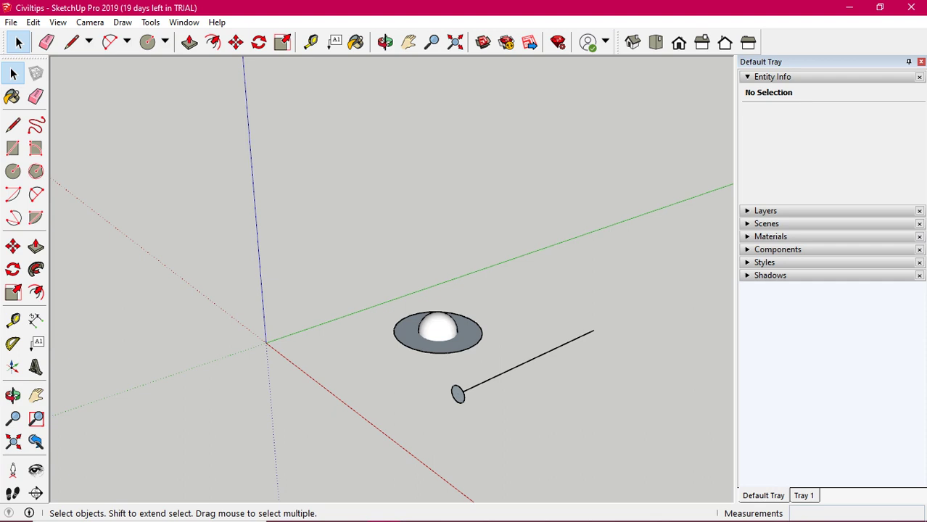
{"action": "left_click", "coordinate": [508, 370]}
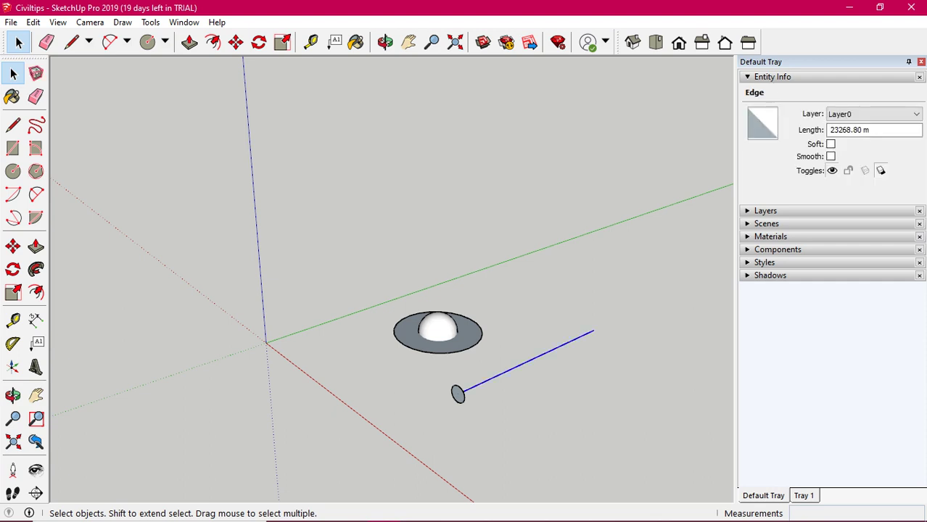
- Sweep the 1000-radius circle along the straight line into a long cylinder
{"action": "left_click", "coordinate": [36, 270]}
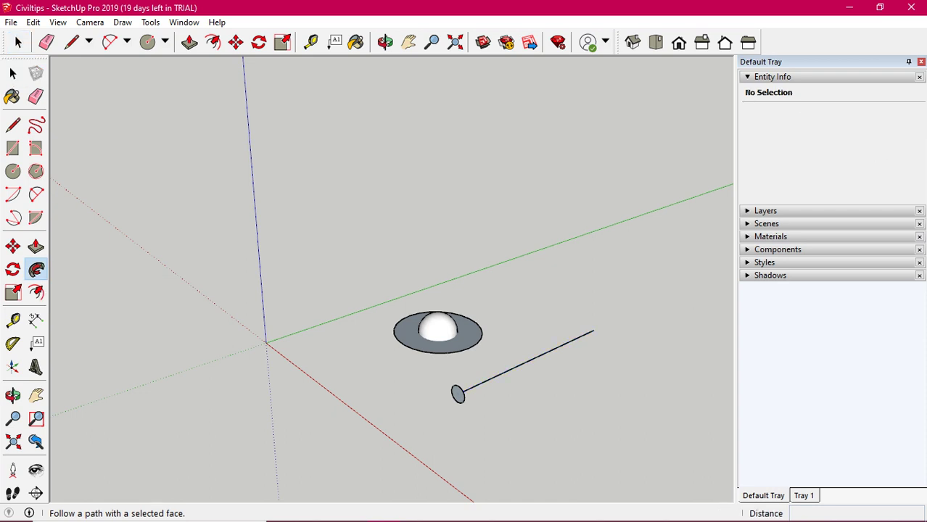
{"action": "left_click_drag", "start_coordinate": [458, 394], "coordinate": [593, 332]}
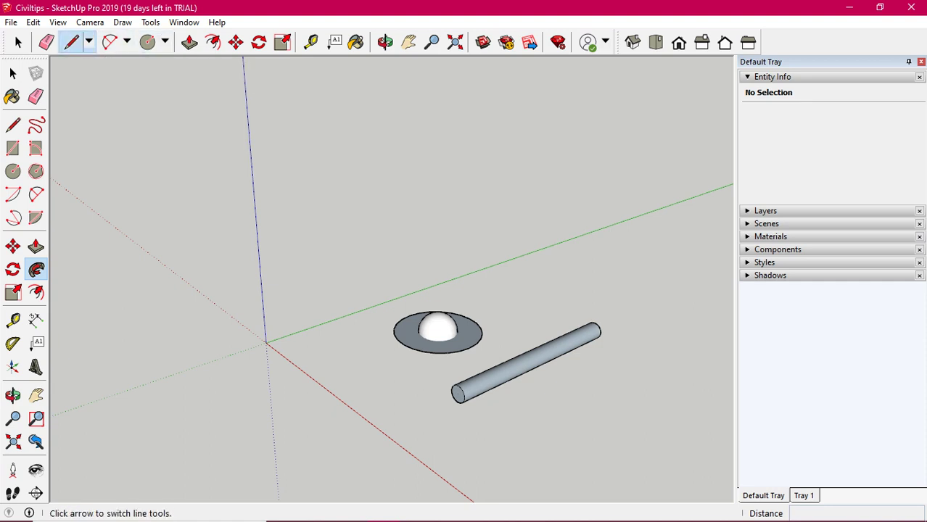
{"action": "left_click", "coordinate": [71, 42]}
{"action": "left_click", "coordinate": [490, 439]}
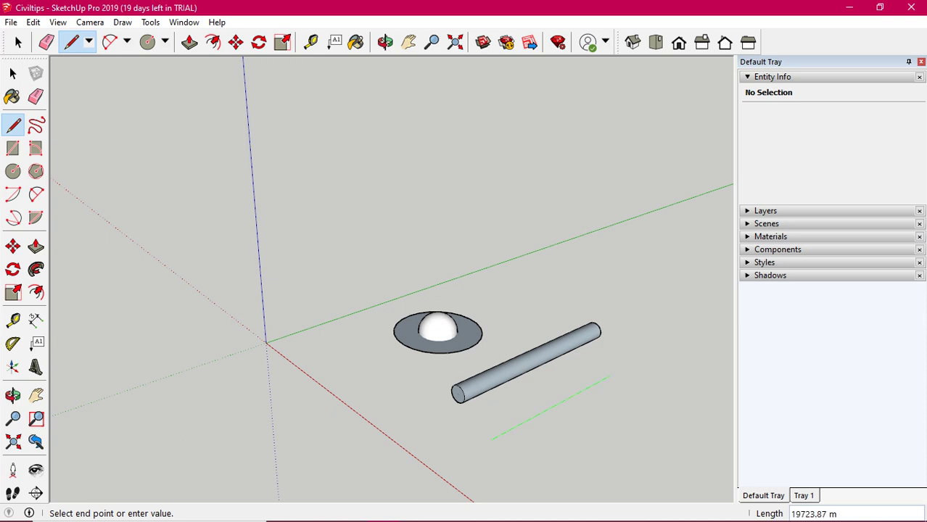
- Finish a line below the cylinder and stand a 2000 × 2000 square at its near end
{"action": "left_click", "coordinate": [632, 364]}
{"action": "key", "text": "space"}
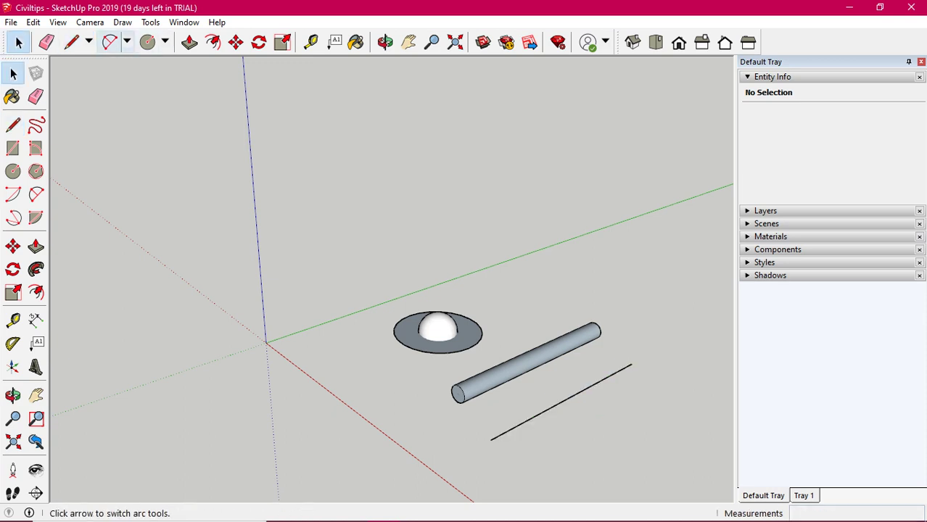
{"action": "left_click", "coordinate": [165, 43]}
{"action": "left_click", "coordinate": [179, 63]}
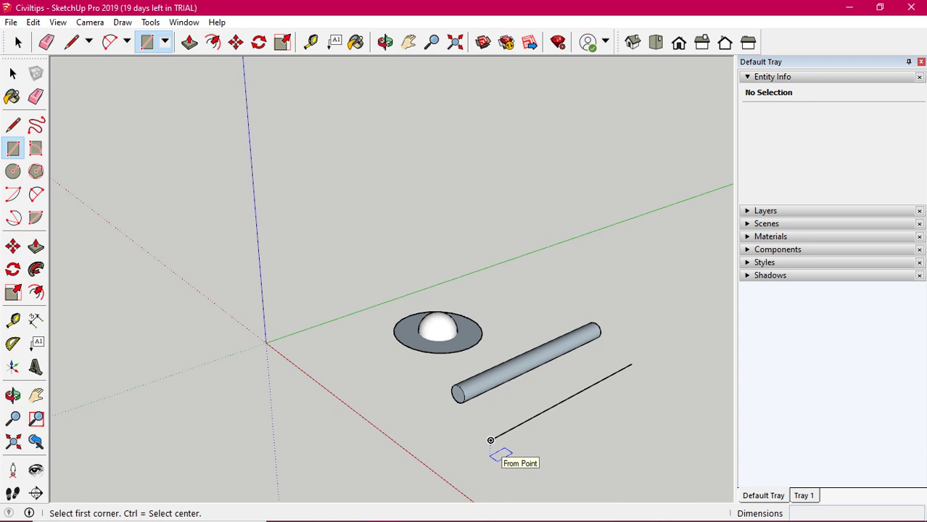
{"action": "key", "text": "Left"}
{"action": "left_click", "coordinate": [491, 439]}
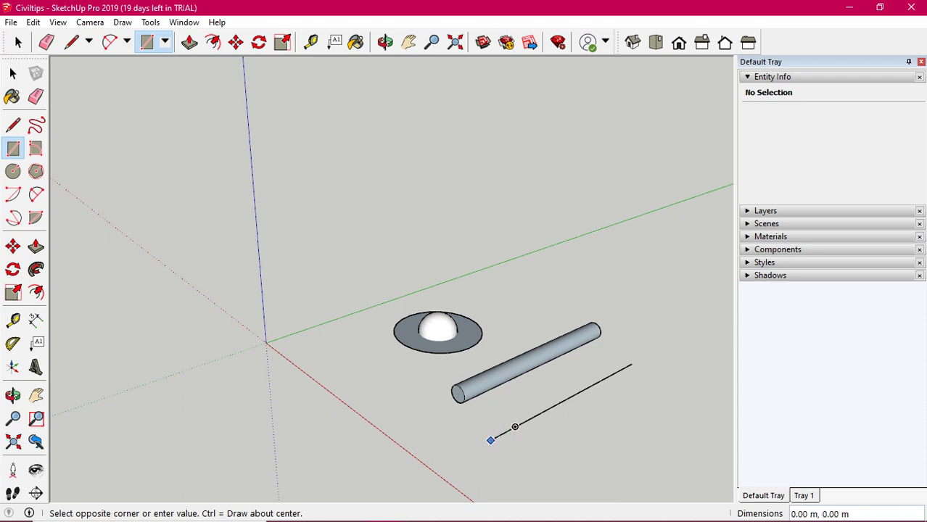
{"action": "type", "text": "2000"}
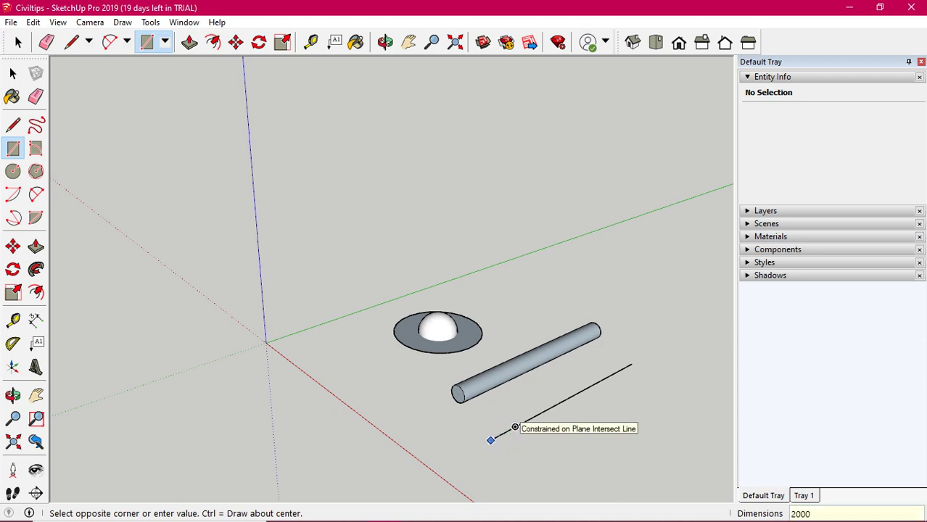
{"action": "type", "text": ",2000"}
{"action": "key", "text": "Return"}
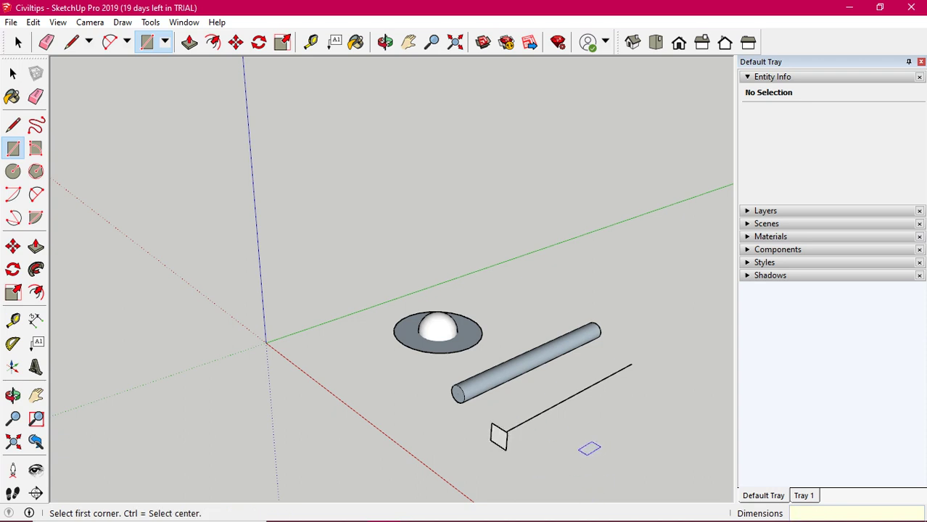
{"action": "left_click", "coordinate": [19, 42]}
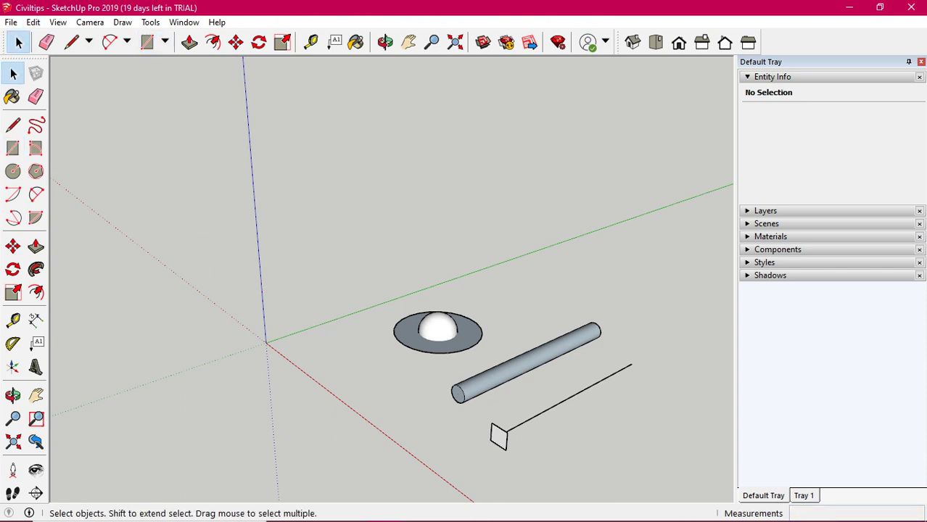
- Sweep the 2000 × 2000 square along the lower line into a long square bar
{"action": "left_click", "coordinate": [607, 377]}
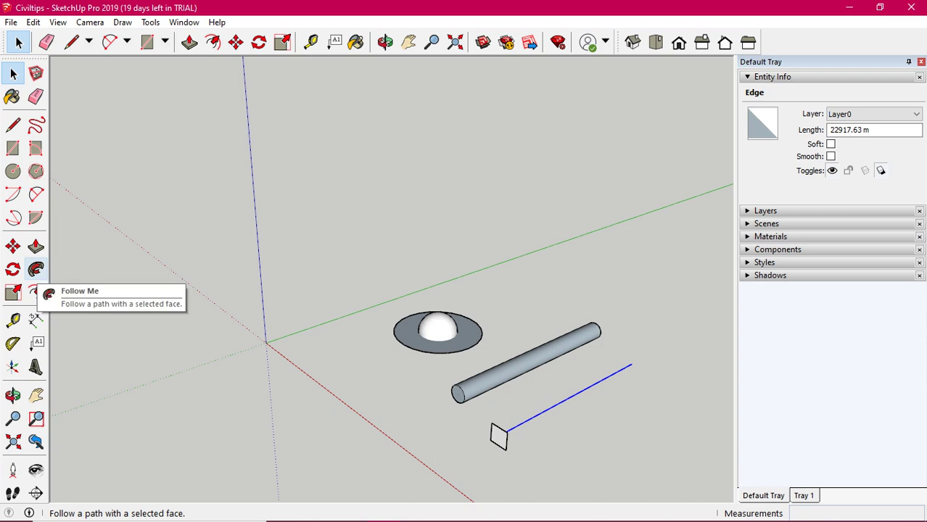
{"action": "left_click", "coordinate": [36, 270]}
{"action": "left_click", "coordinate": [498, 436]}
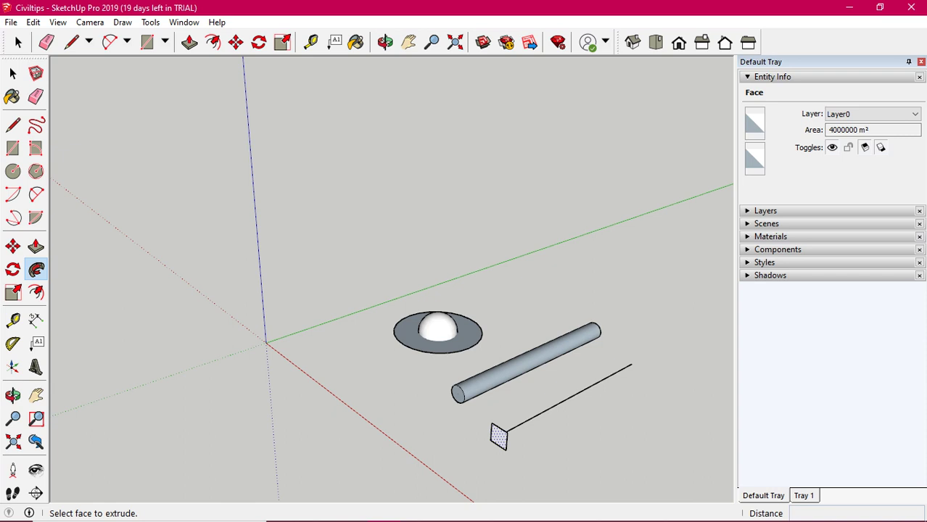
{"action": "left_click", "coordinate": [631, 365]}
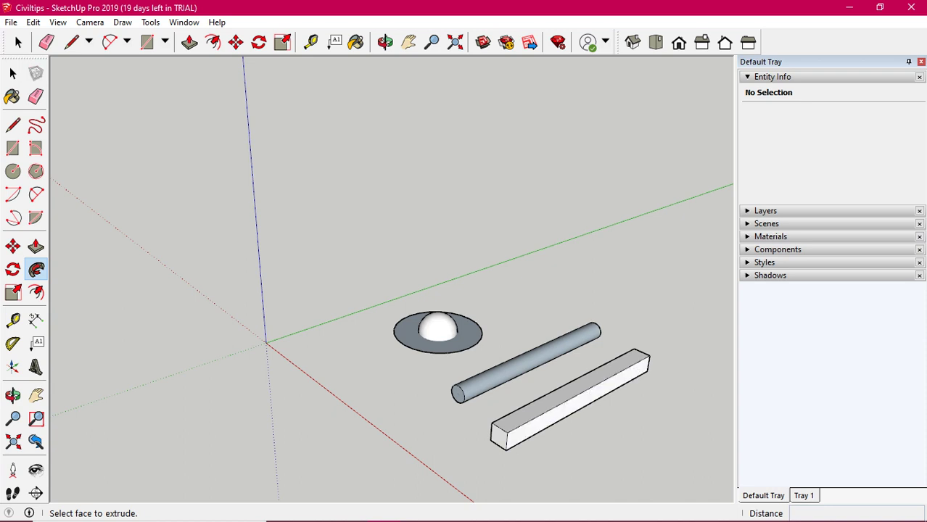
{"action": "left_click", "coordinate": [89, 41]}
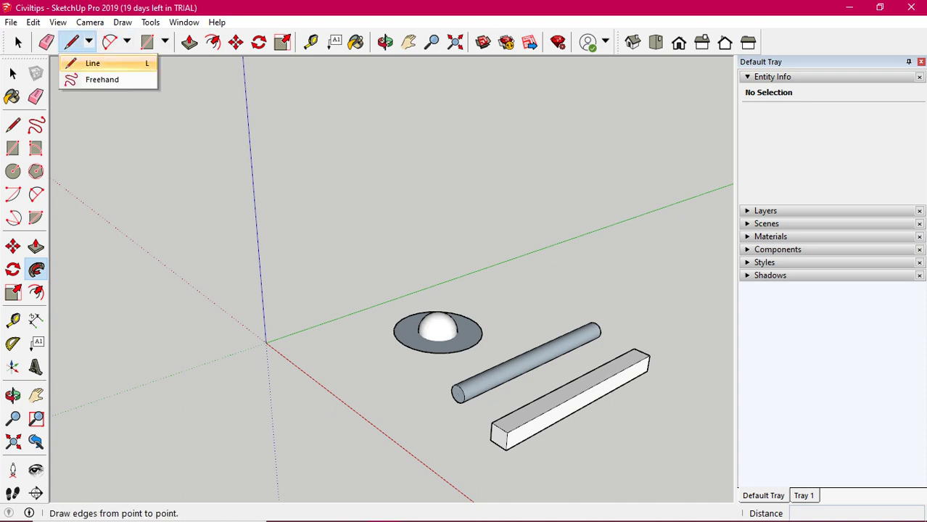
- Draw a wavy freehand curve behind the cylinder
{"action": "left_click", "coordinate": [102, 80]}
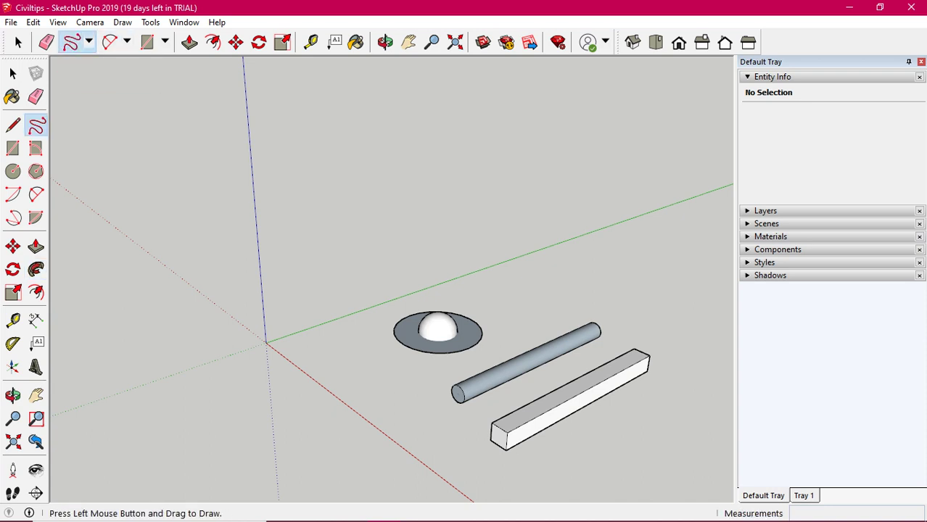
{"action": "left_click_drag", "start_coordinate": [523, 305], "coordinate": [636, 262]}
{"action": "left_click_drag", "start_coordinate": [636, 262], "coordinate": [686, 240]}
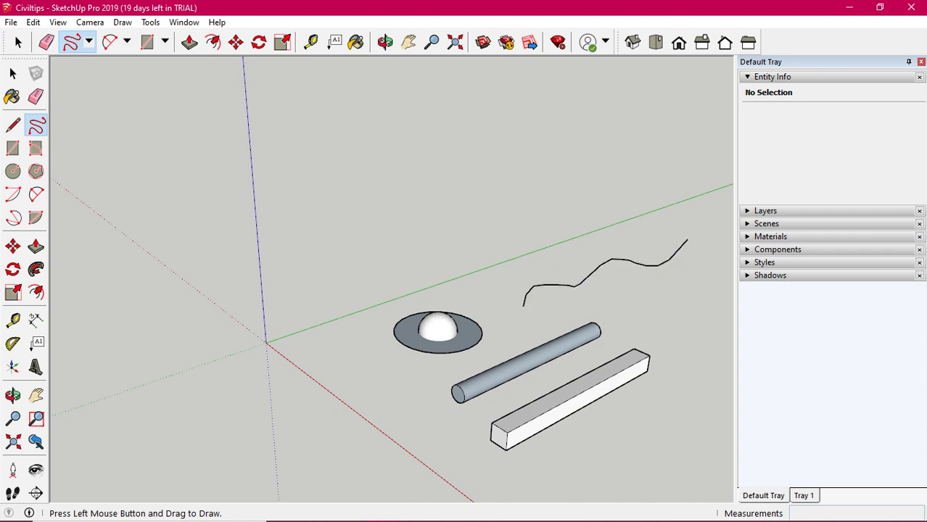
- Add a small upright six-sided polygon on the green plane at the curve's starting end
{"action": "left_click", "coordinate": [165, 42]}
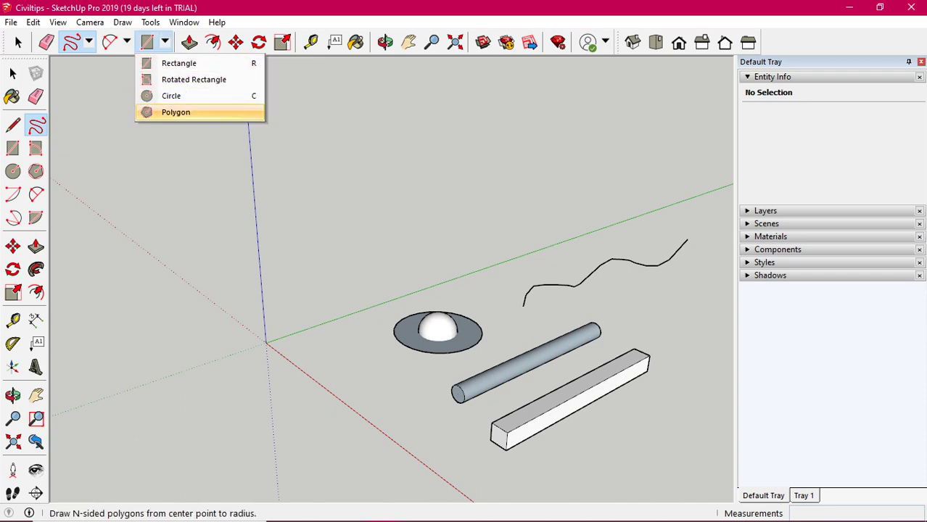
{"action": "left_click", "coordinate": [175, 112]}
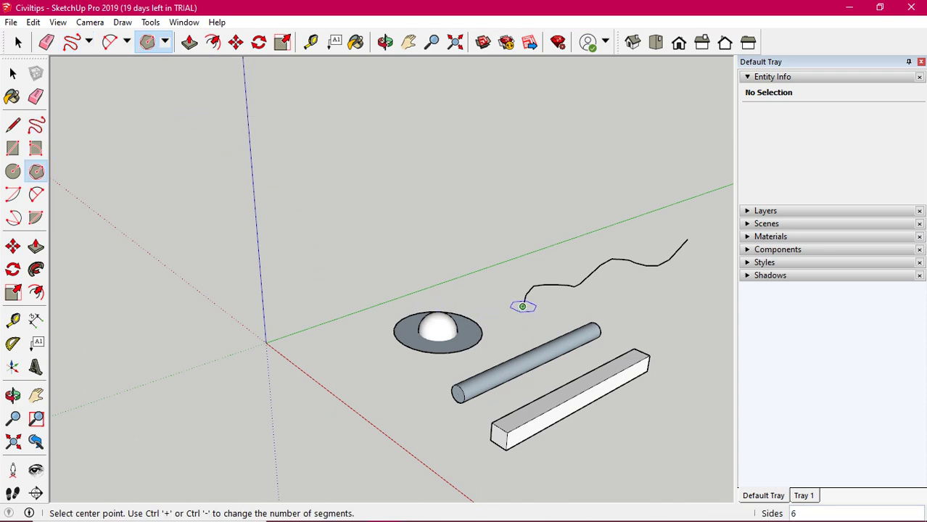
{"action": "key", "text": "Left"}
{"action": "key", "text": "Right"}
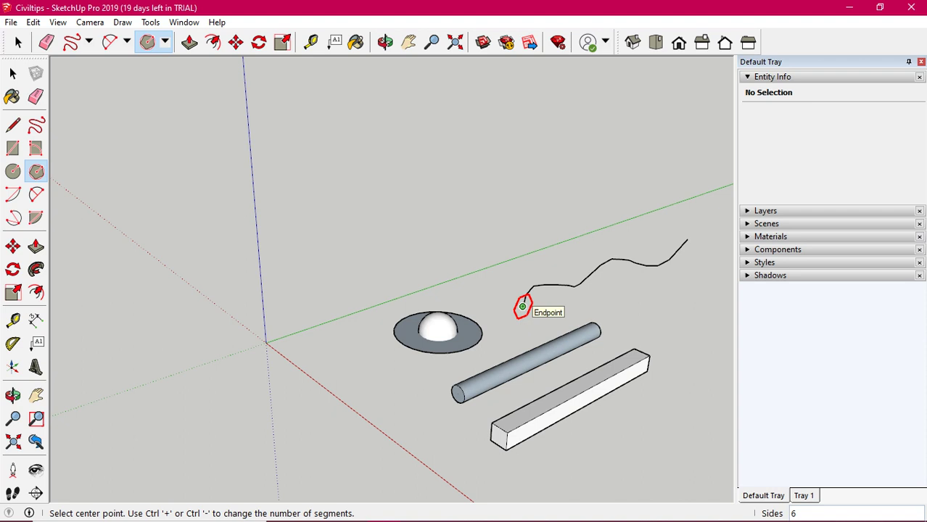
{"action": "key", "text": "Left"}
{"action": "left_click", "coordinate": [522, 306]}
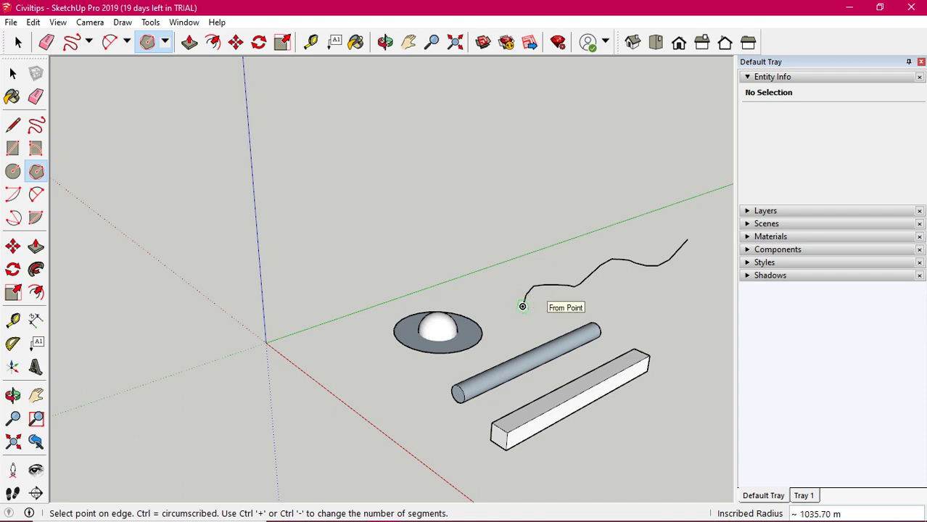
{"action": "left_click", "coordinate": [535, 307]}
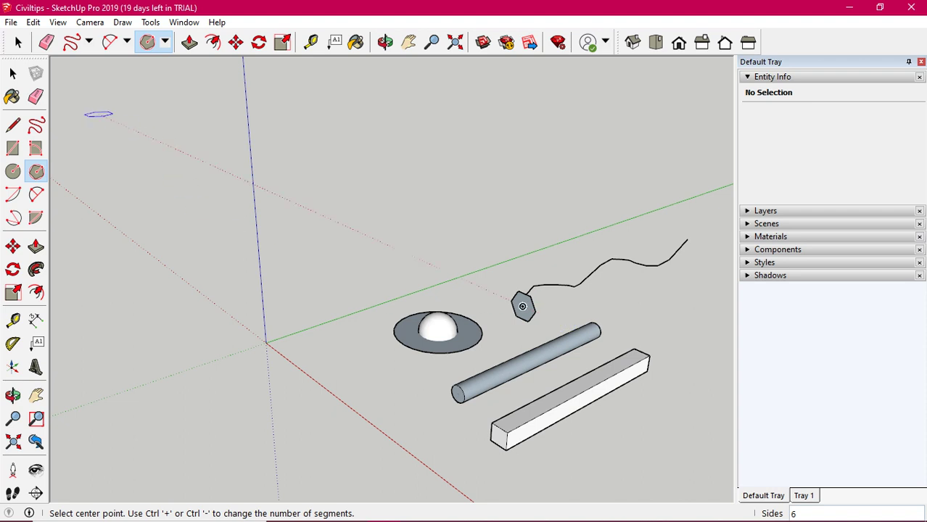
{"action": "left_click", "coordinate": [18, 42]}
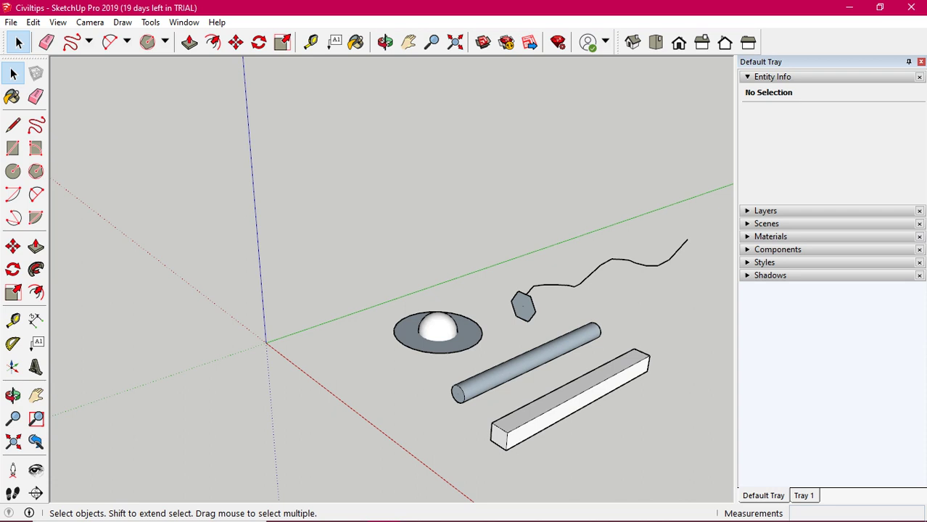
- Select the freehand curve and sweep the hexagon along it into a winding hexagonal tube
{"action": "left_click", "coordinate": [595, 270]}
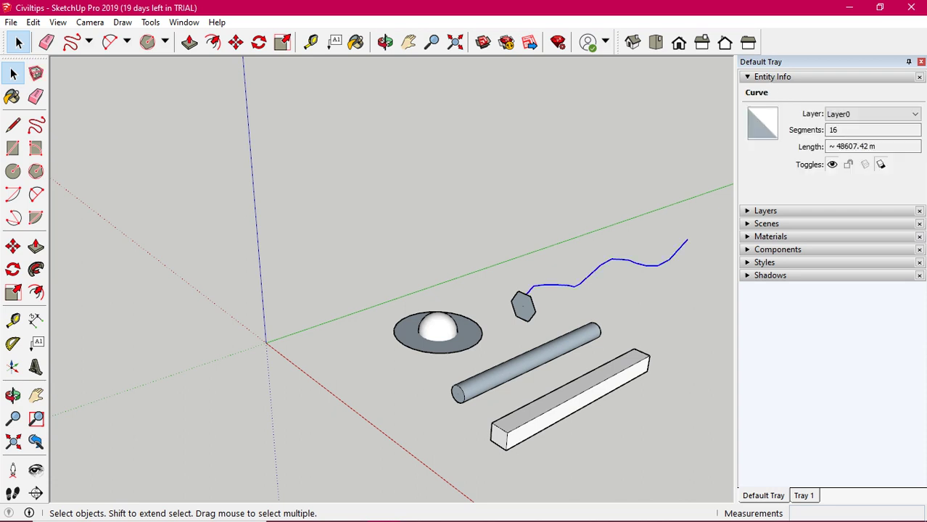
{"action": "left_click", "coordinate": [36, 269]}
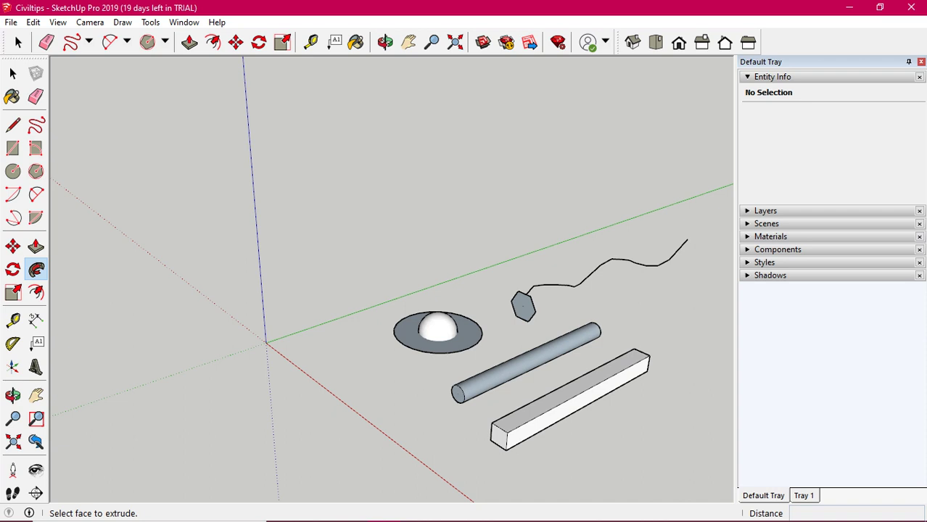
{"action": "left_click", "coordinate": [523, 306]}
{"action": "left_click_drag", "start_coordinate": [523, 306], "coordinate": [688, 239]}
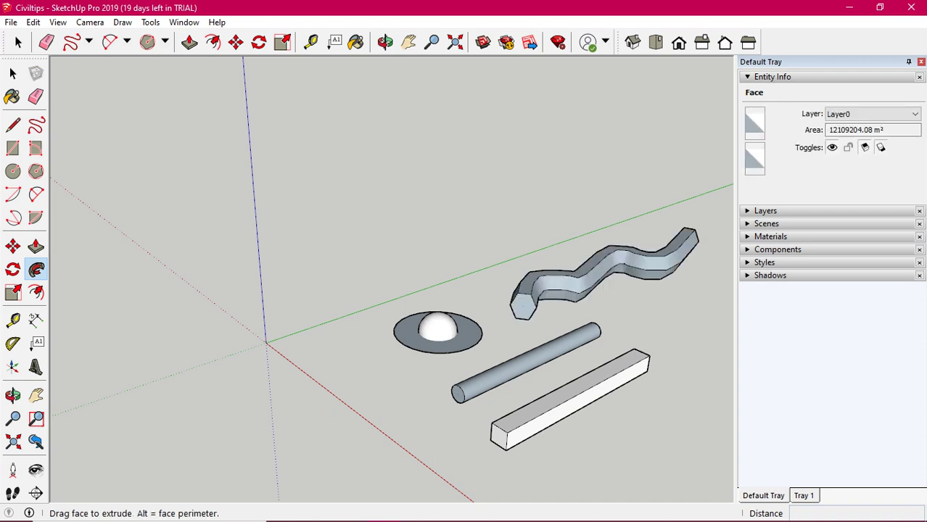